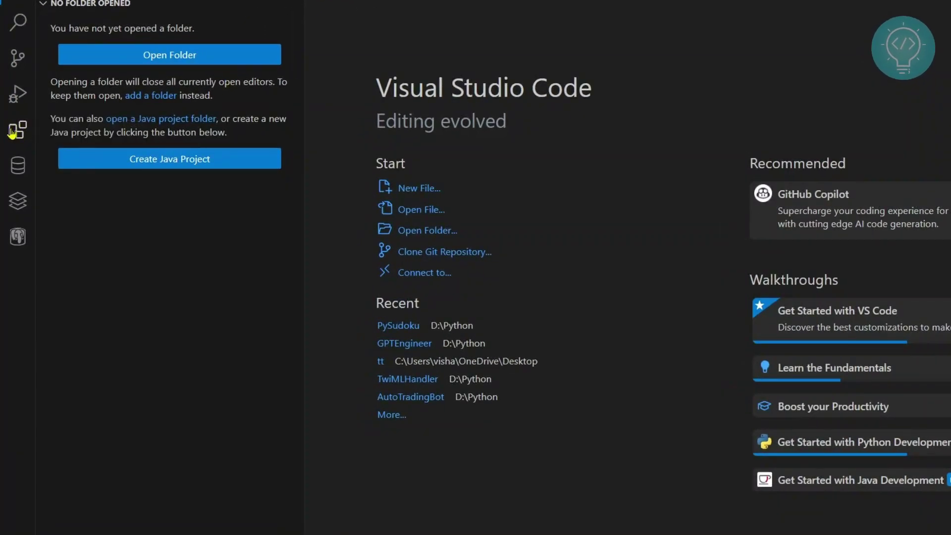
Open the Extensions marketplace to search for 'chatgpt' extensions
click(17, 130)
text(chatgpt)
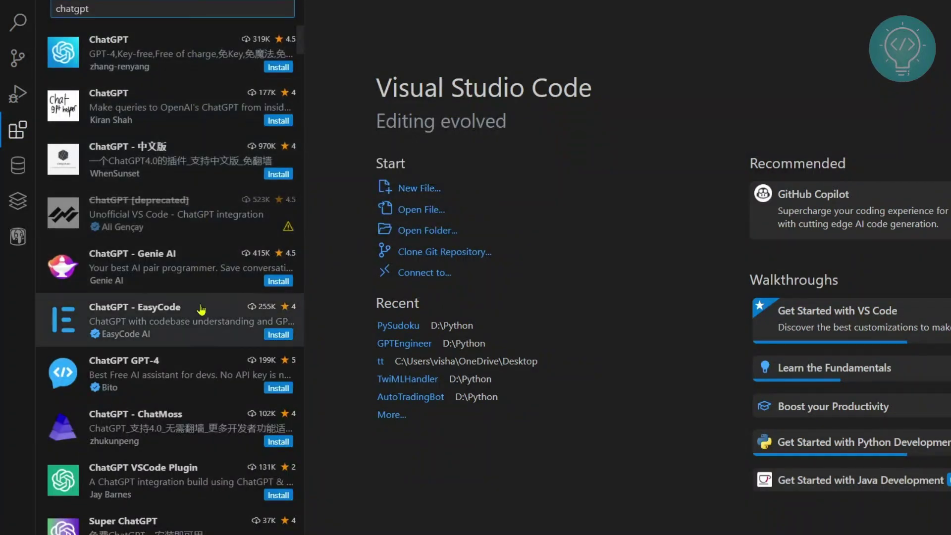
scroll(200, 445, down, 1)
scroll(200, 459, up, 1)
scroll(199, 459, up, 1)
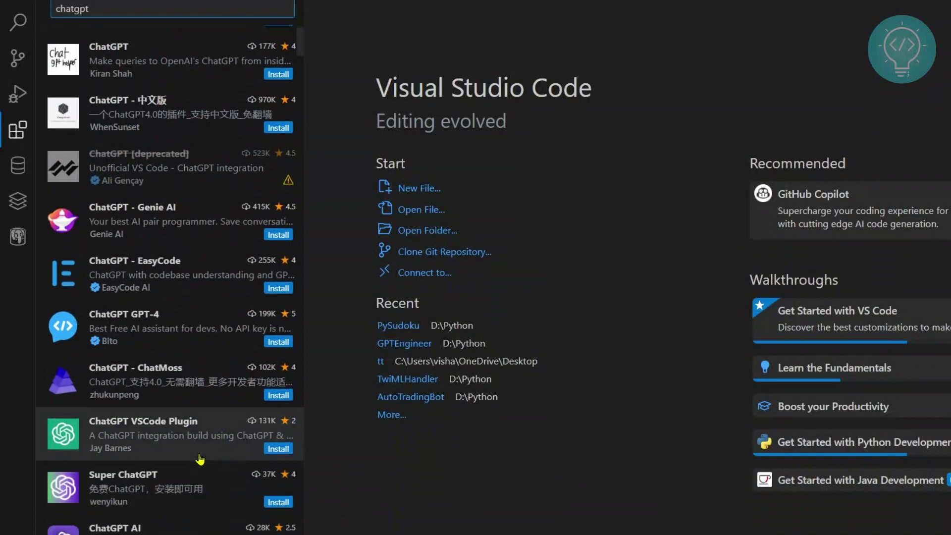
scroll(200, 460, up, 1)
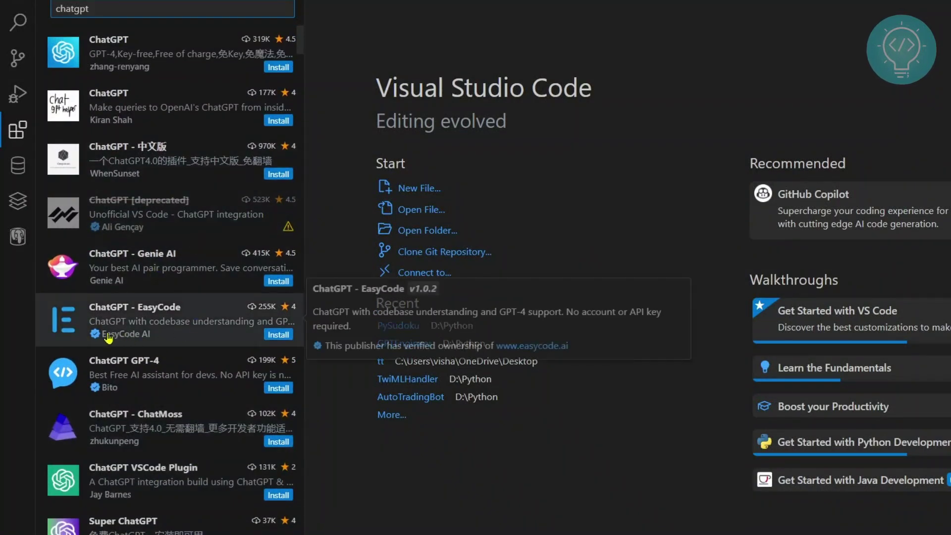
mouse_move(172, 274)
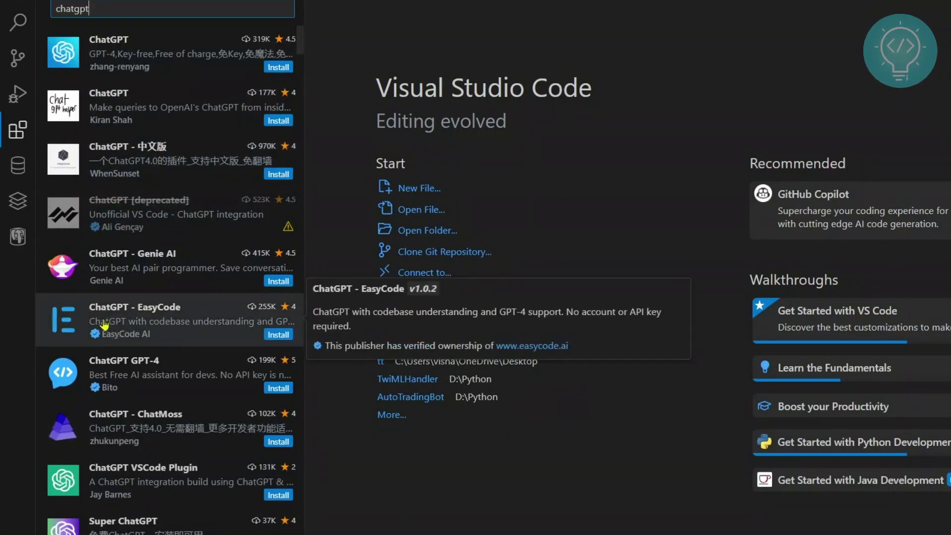
Install the ChatGPT - EasyCode extension and open its EasyCode chat panel
click(171, 327)
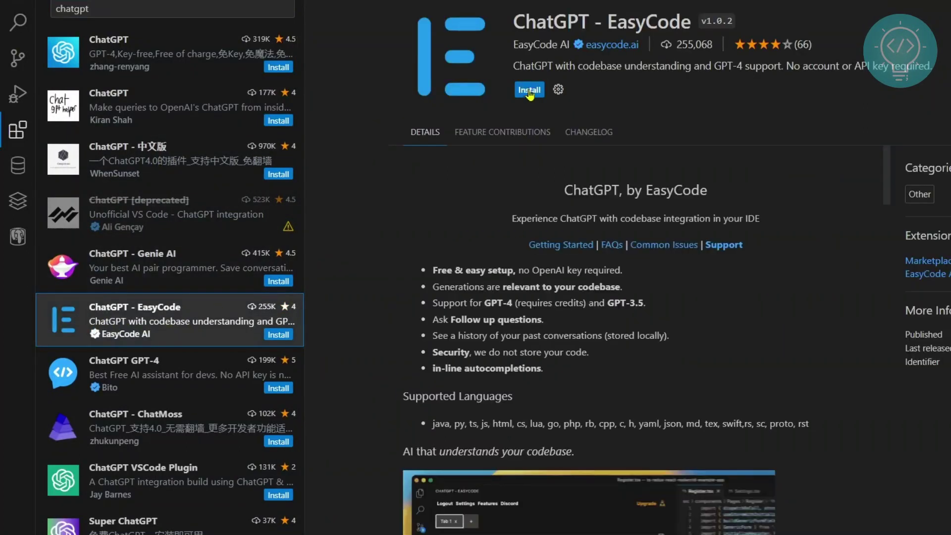
click(529, 90)
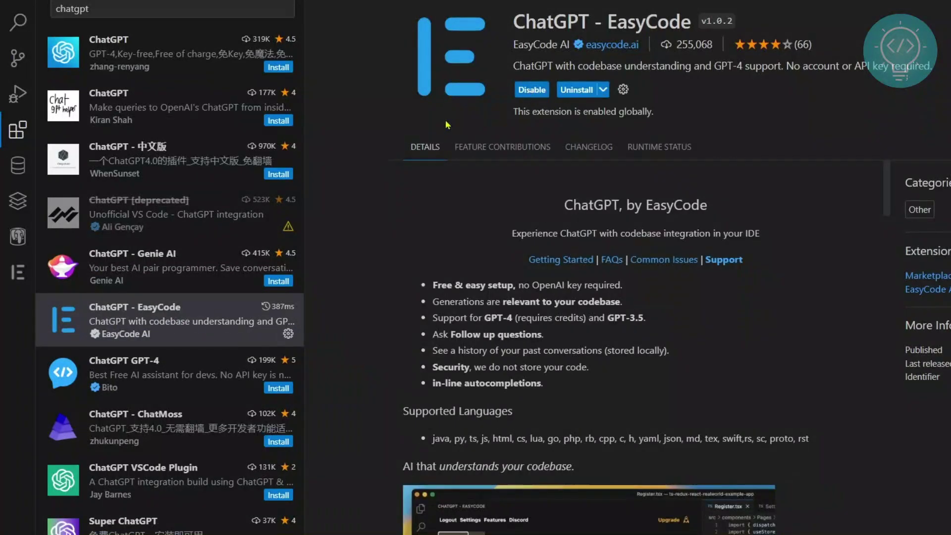
click(18, 272)
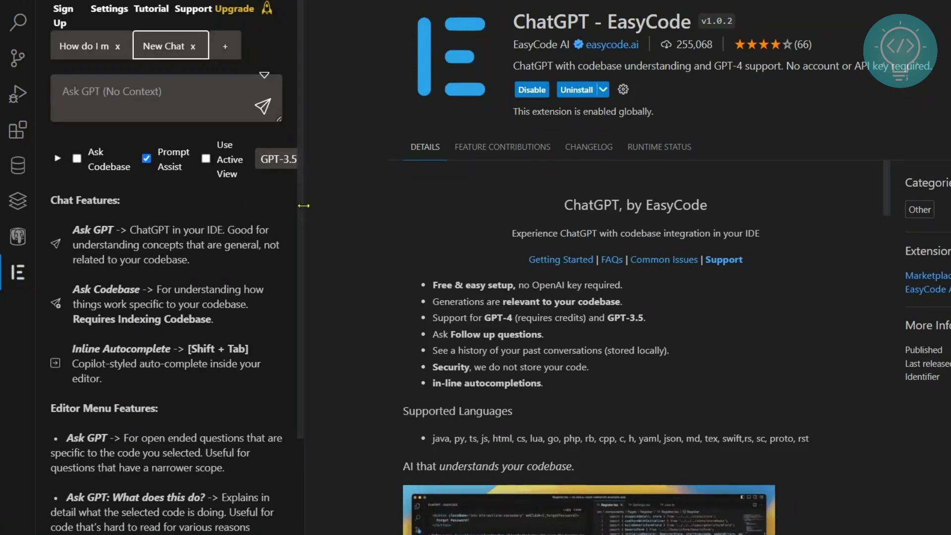
Widen the EasyCode panel, leave Ask Codebase off and Prompt Assist on, and focus the Ask GPT box
drag(306, 207, 591, 216)
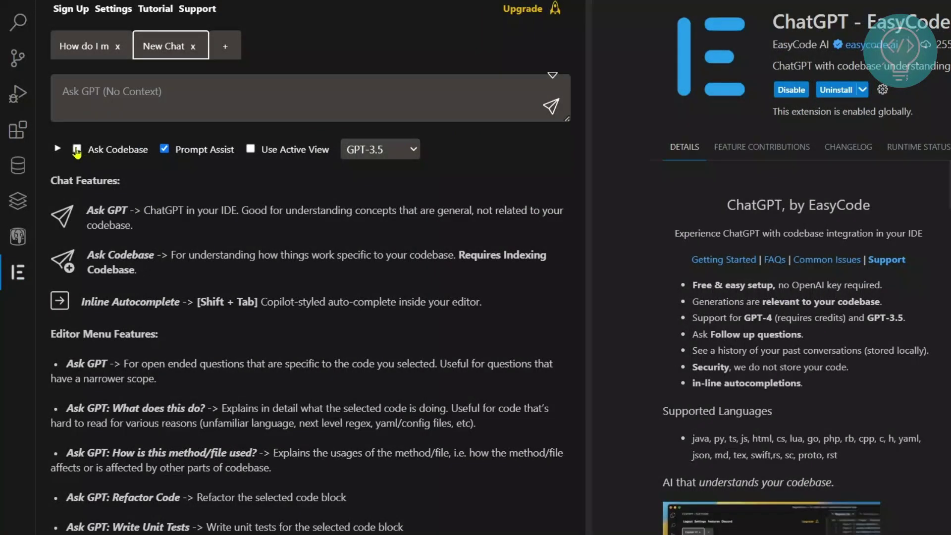
click(77, 149)
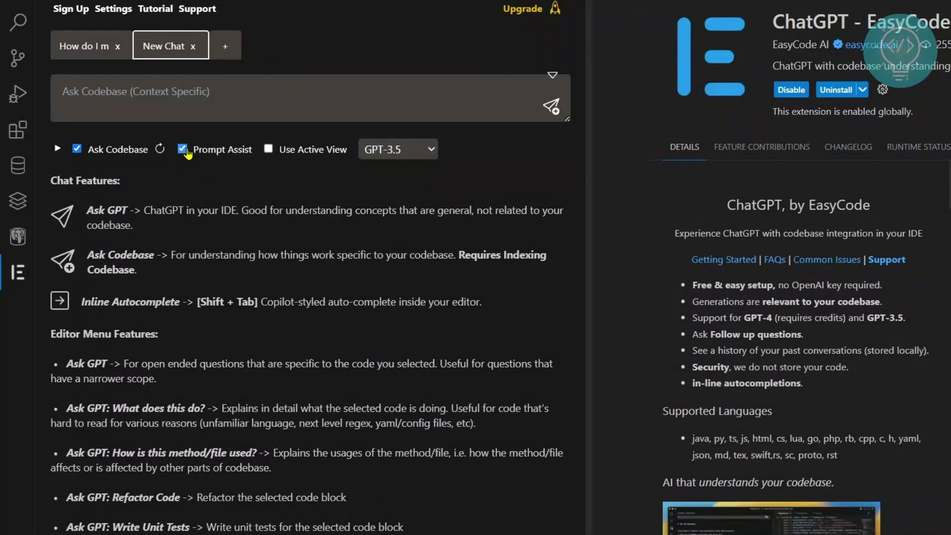
click(182, 149)
click(78, 149)
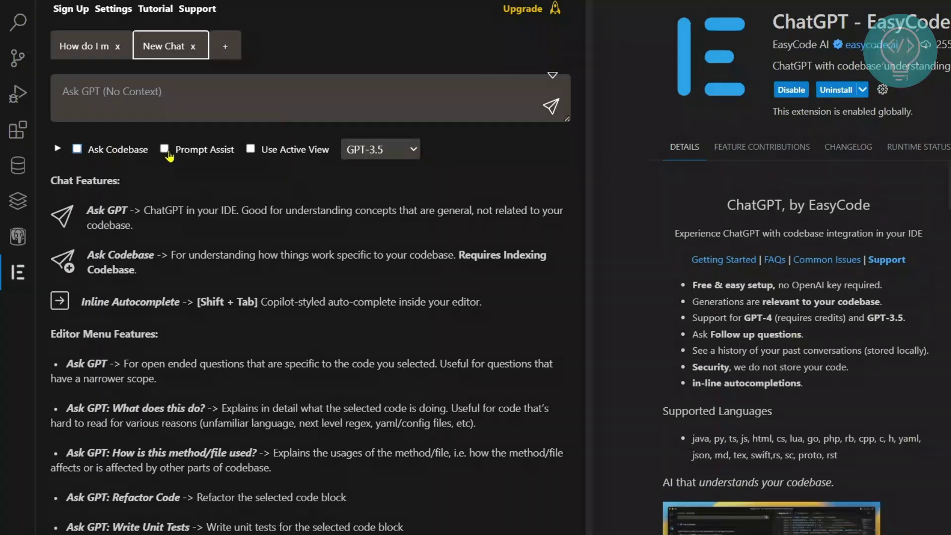
click(78, 150)
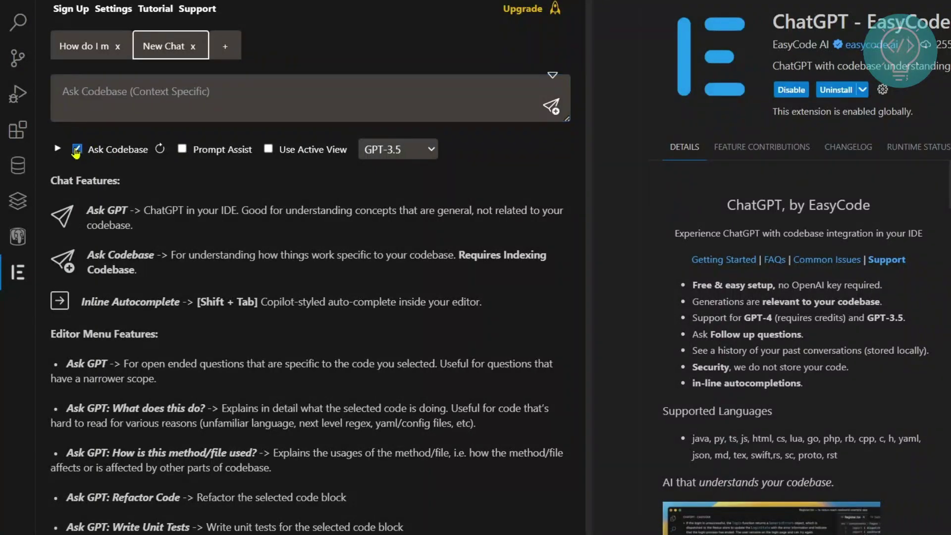
click(77, 149)
click(182, 149)
click(146, 104)
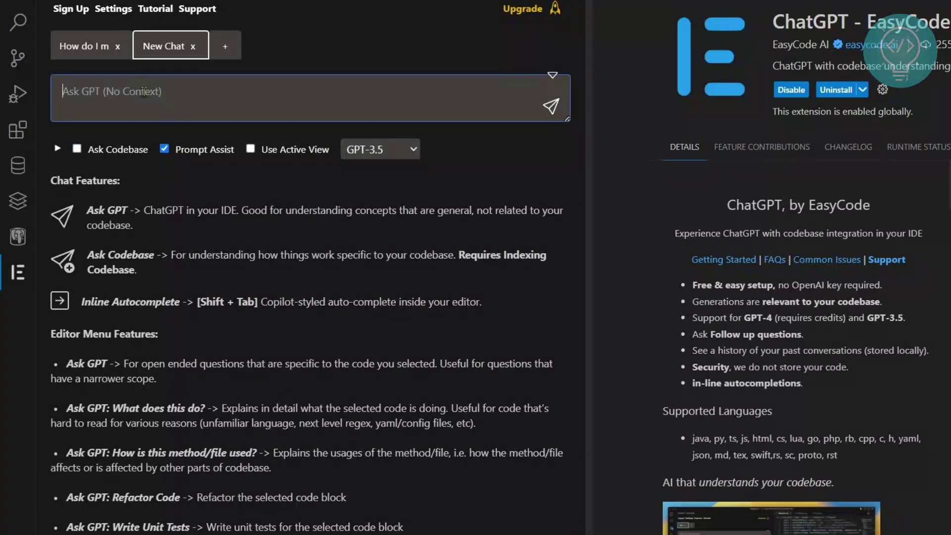
text(Create an HTML form for a)
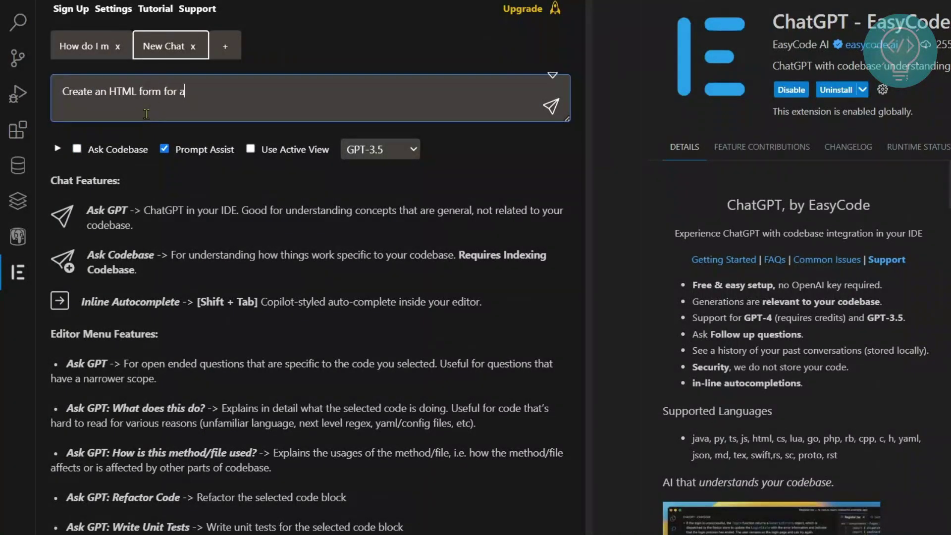
text( login, that takes username)
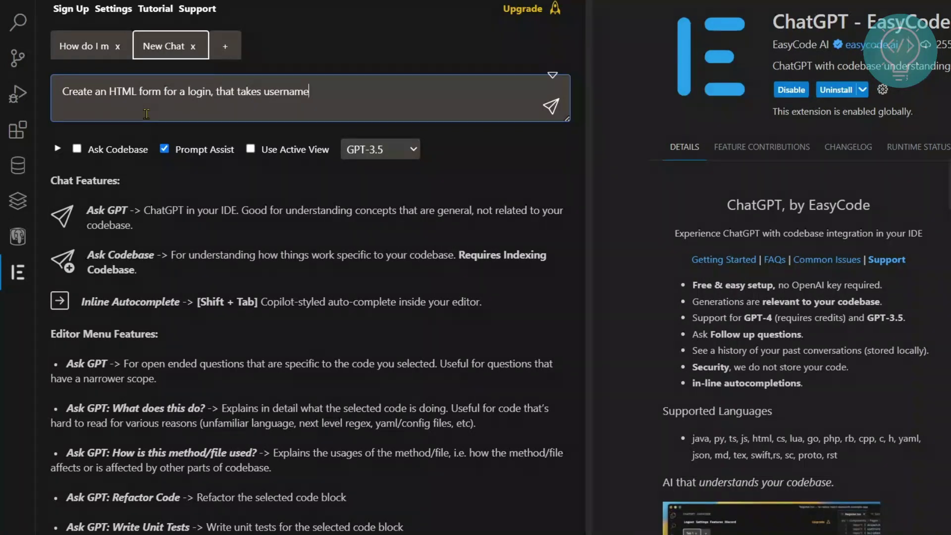
text( and password.)
Request an HTML login form with username, address and password fields, copy the code, and enable Ask Codebase
key(Return)
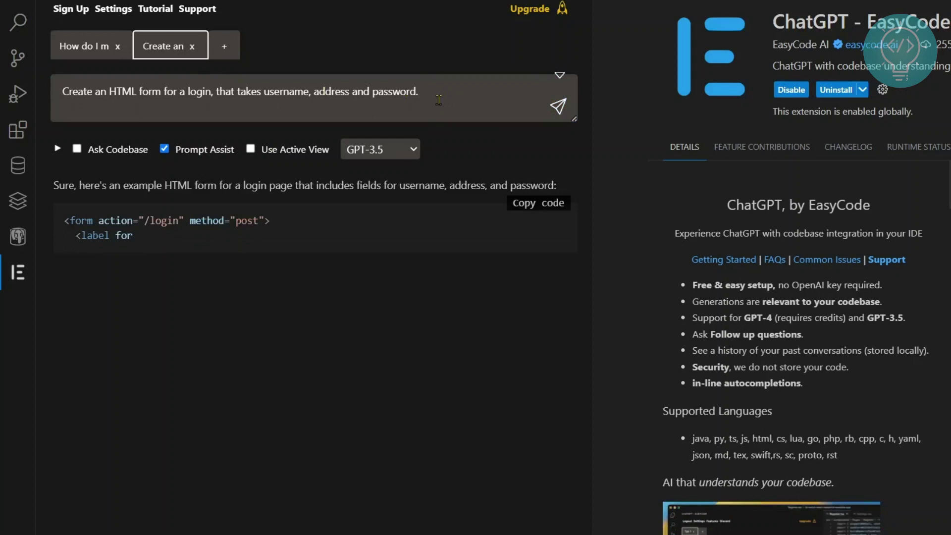
drag(421, 91, 191, 93)
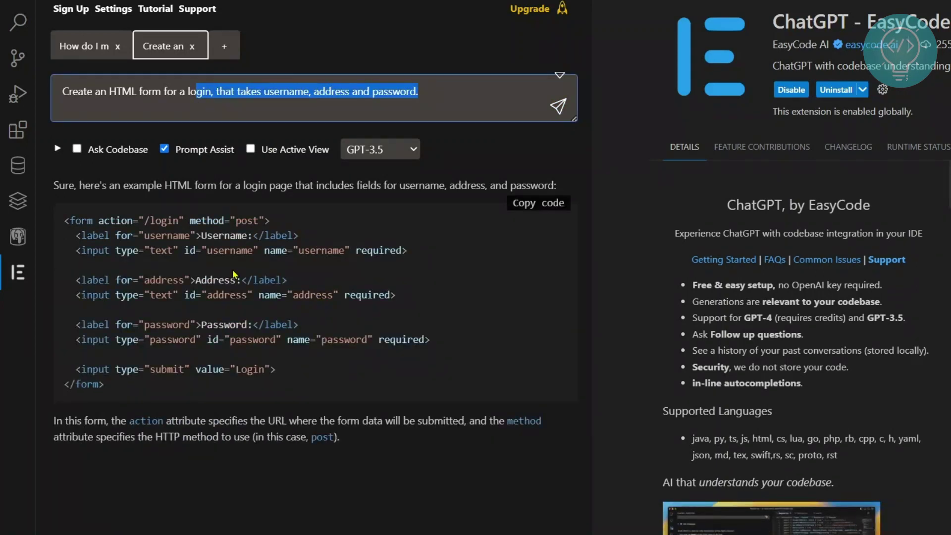
drag(107, 387, 62, 221)
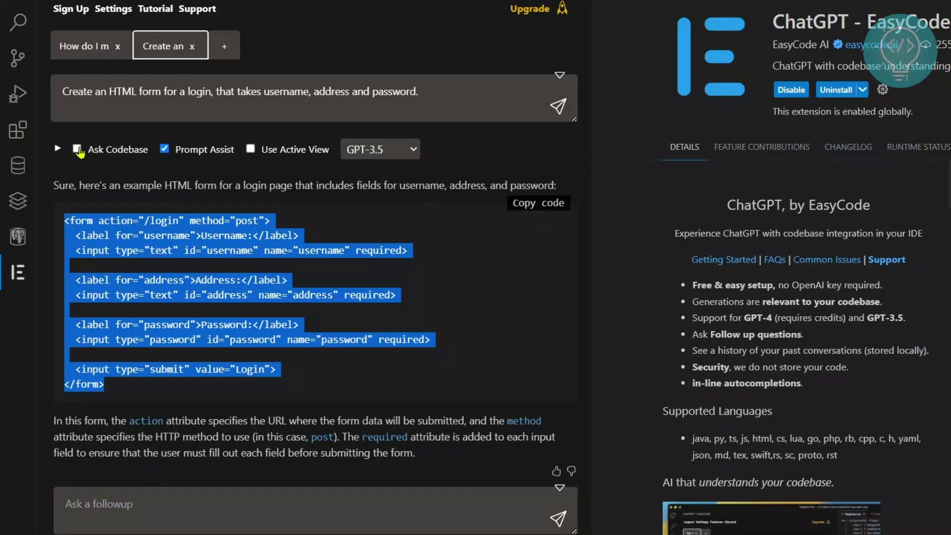
click(77, 149)
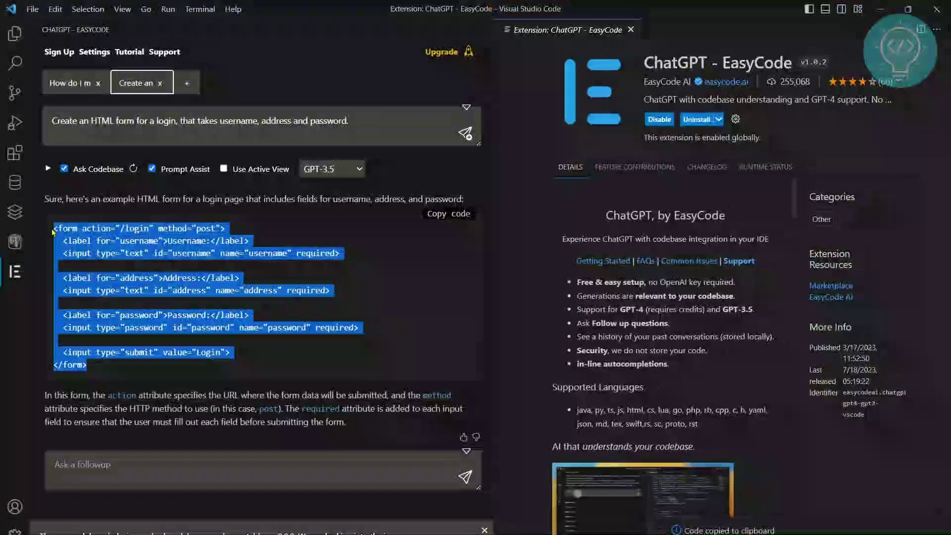
Create a NewHTML folder on the Desktop, open it as the workspace, and trust its authors
click(15, 32)
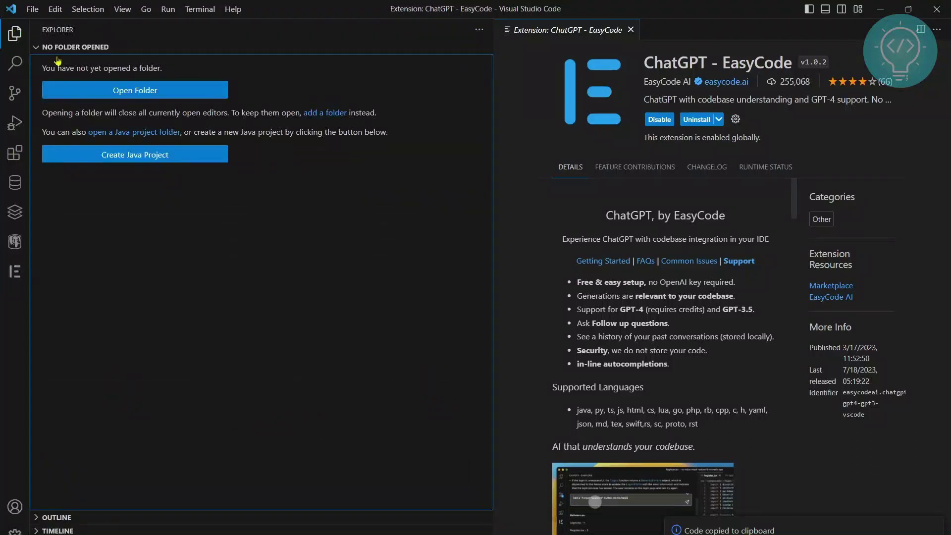
click(164, 89)
right_click(237, 181)
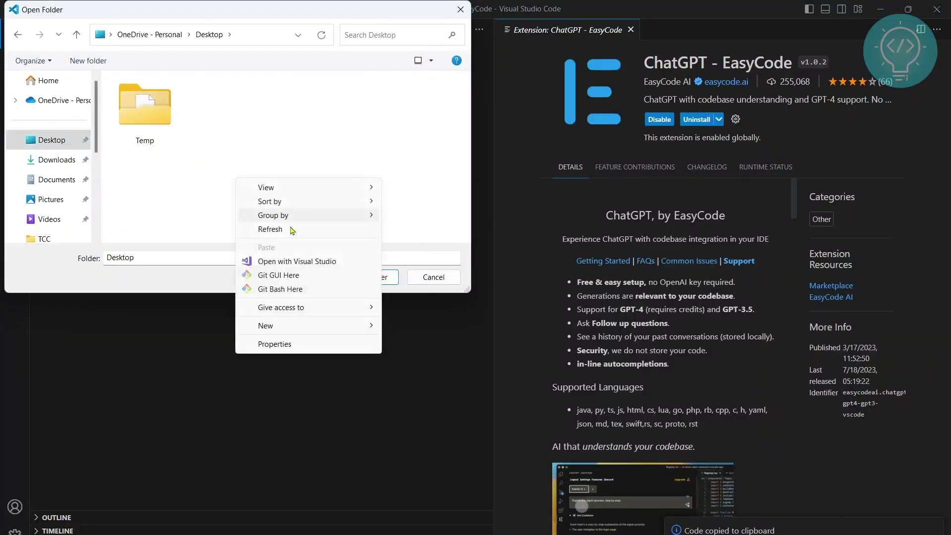
mouse_move(305, 325)
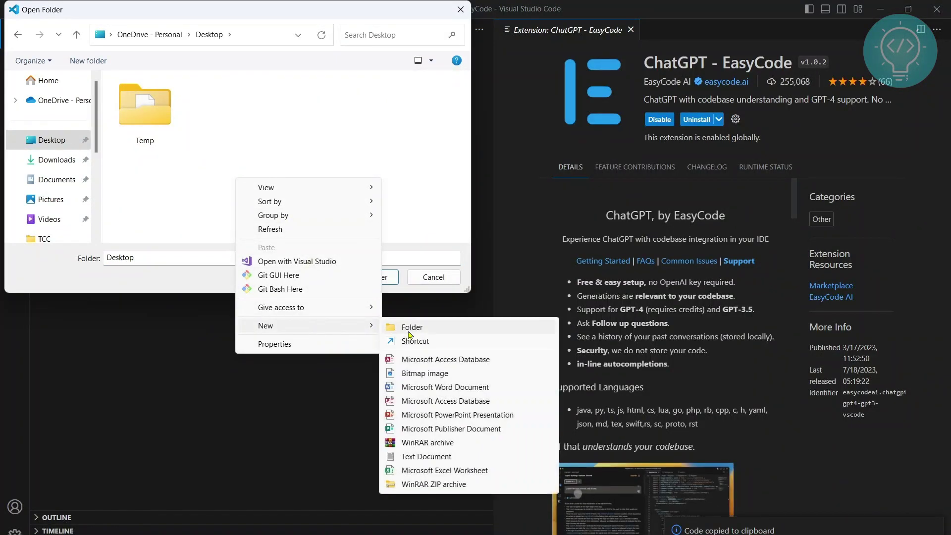
click(417, 324)
text(NewHTML)
key(Return)
click(366, 277)
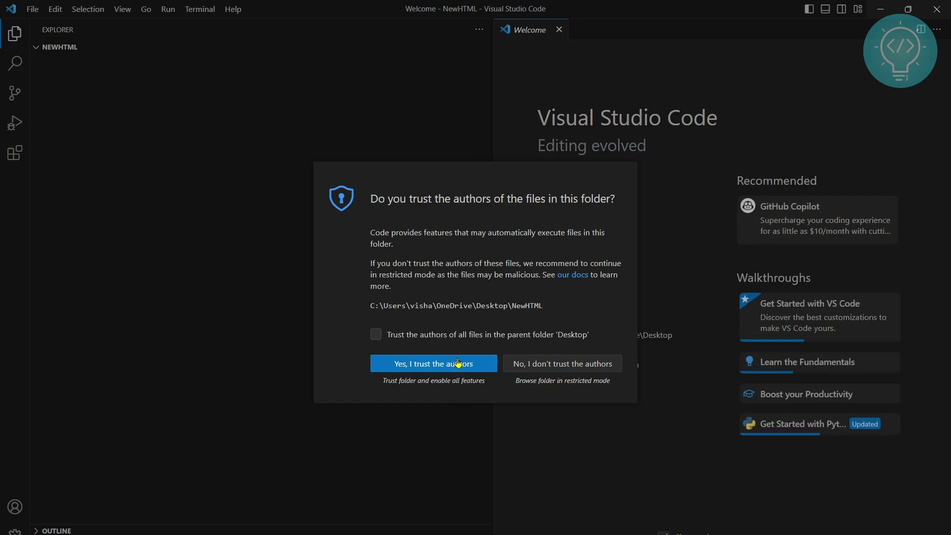
click(451, 366)
Narrow the sidebar, add index.html to NewHTML, and paste in the generated login form code
drag(494, 200, 262, 200)
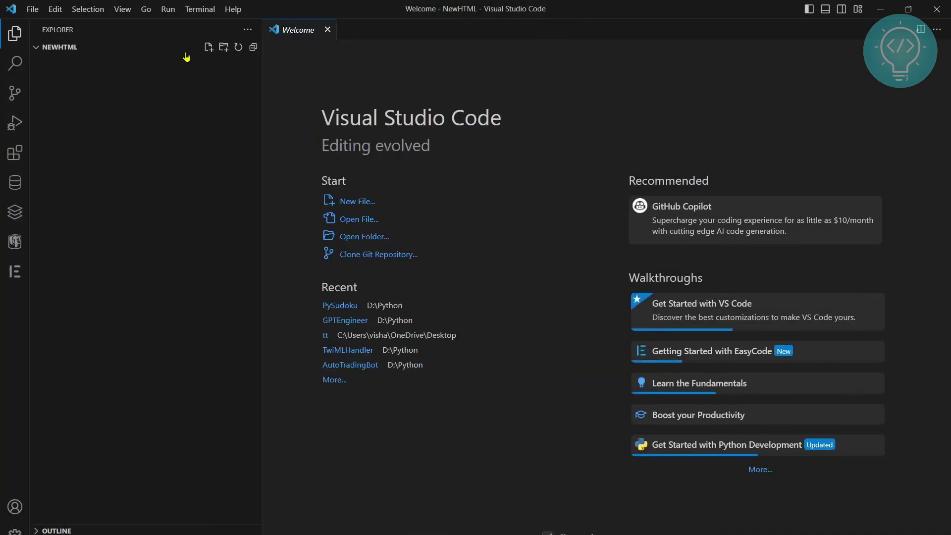
click(209, 47)
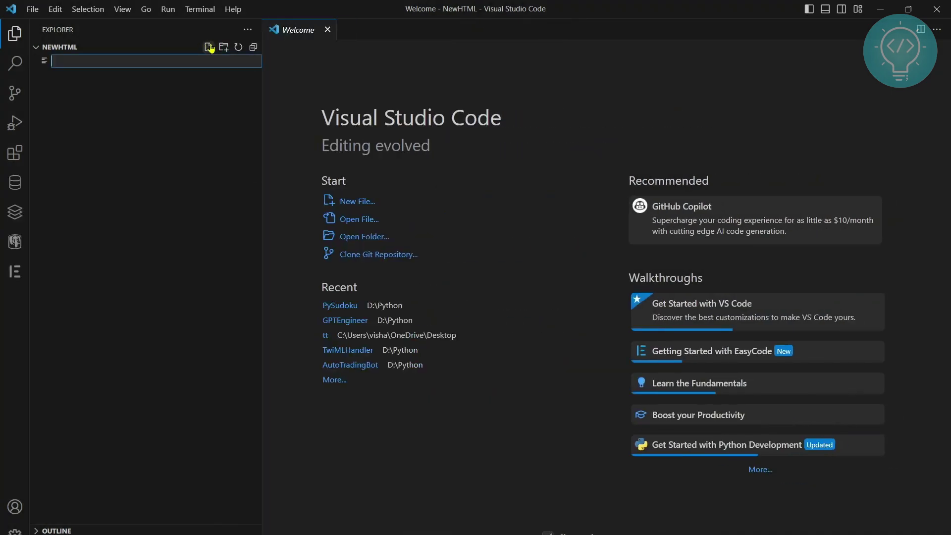
text(index)
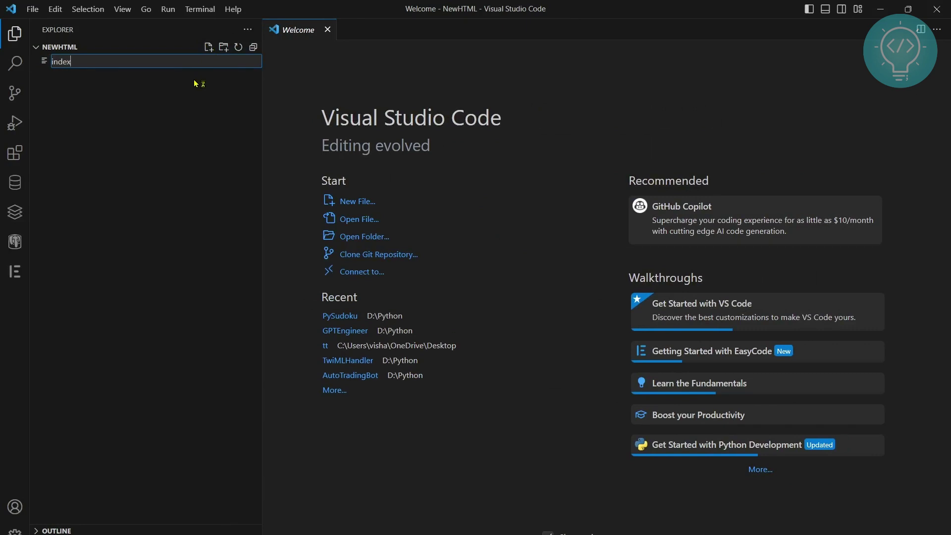
text(.html)
key(Return)
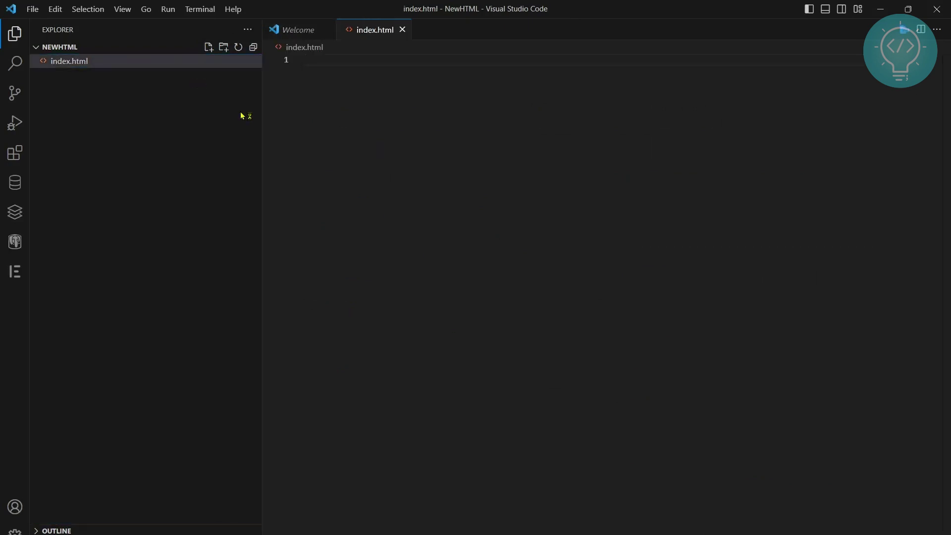
key(ctrl+v)
key(ctrl+a)
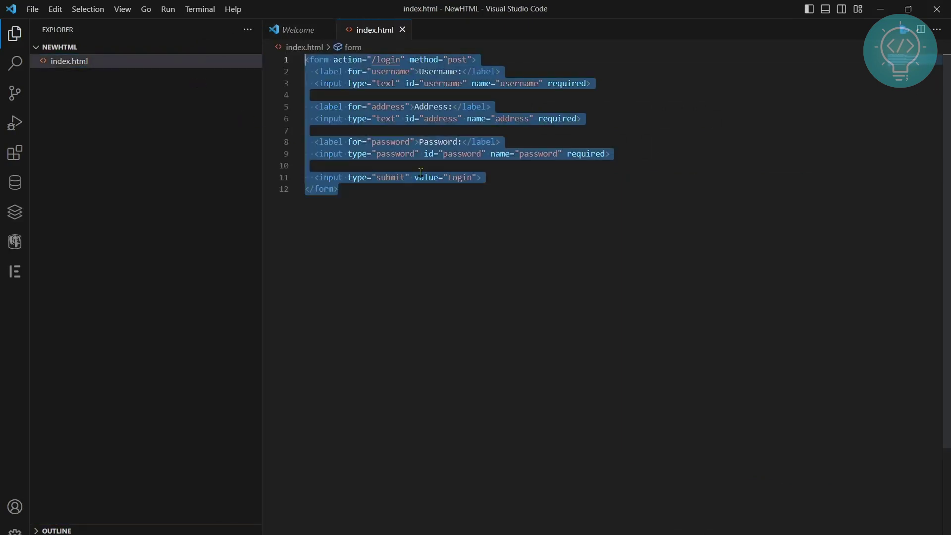
click(420, 175)
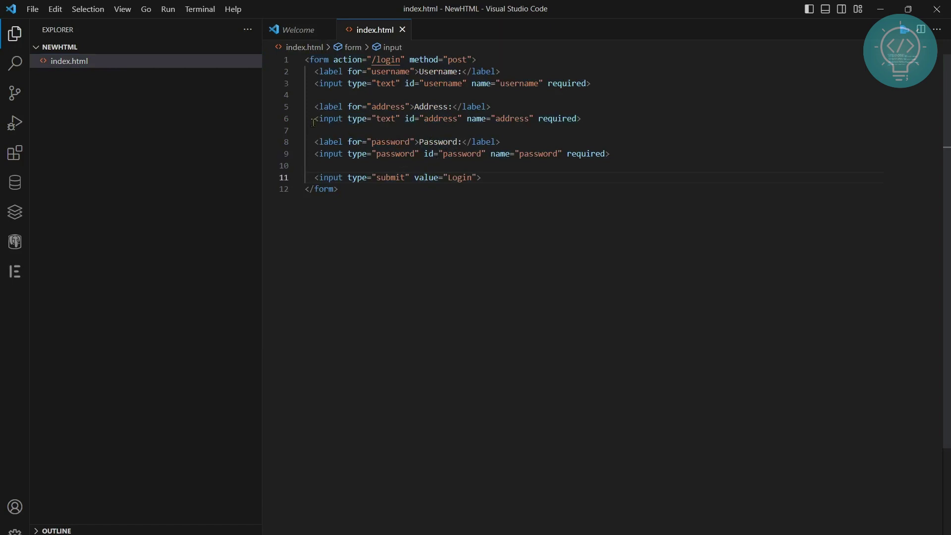
Select the address input on line 6 and send it to 'Ask GPT: What does this do?'
drag(313, 119, 433, 132)
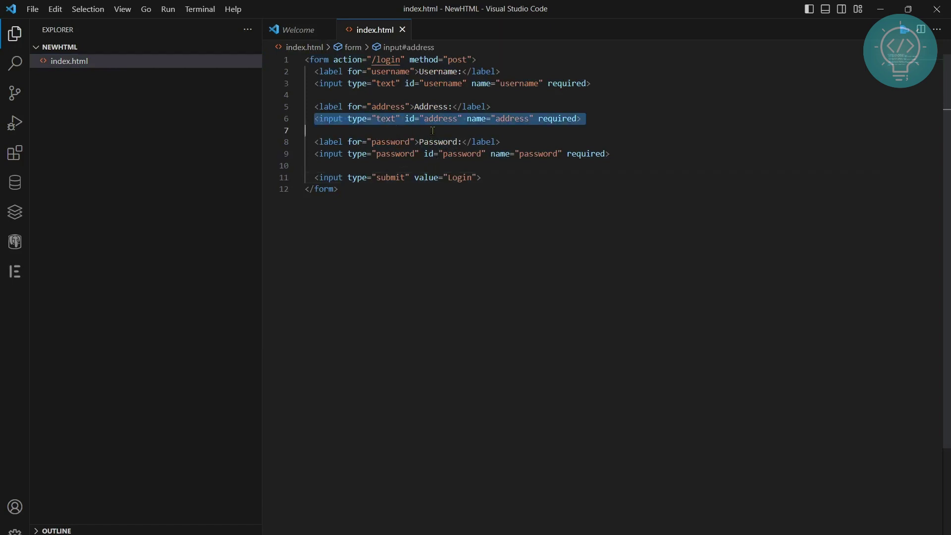
right_click(525, 118)
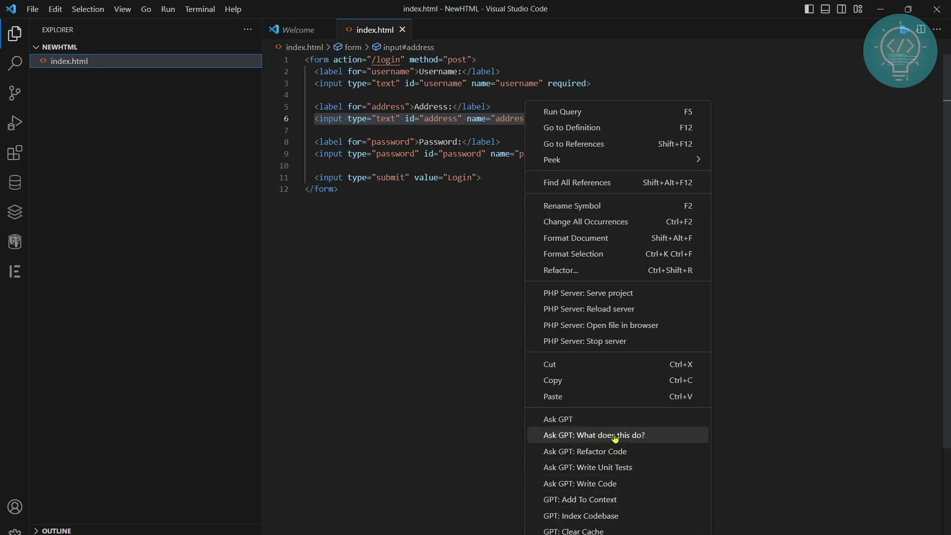
click(615, 437)
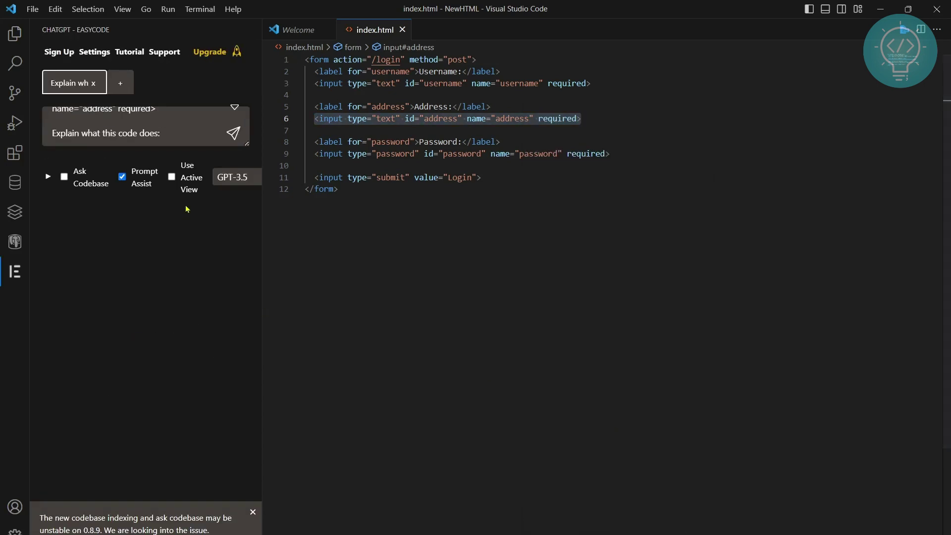